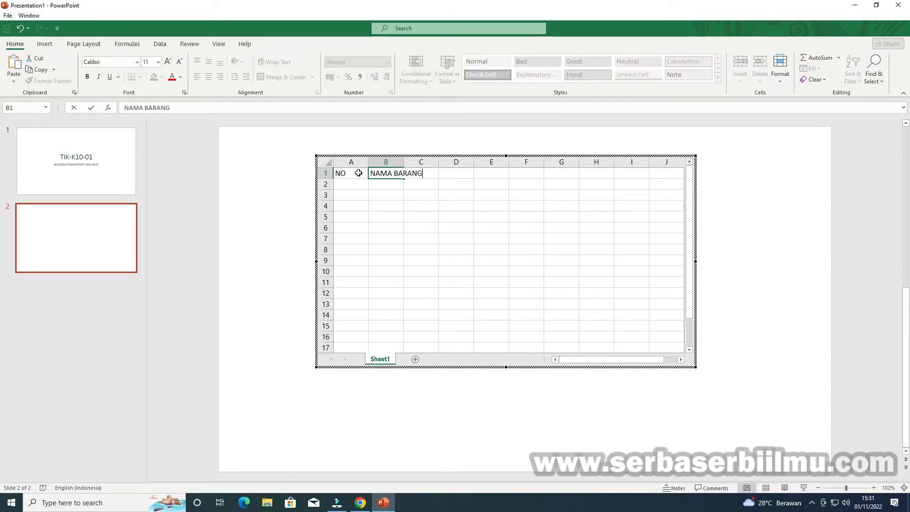
- Complete the header row with HARGA SATUAN in C1, JUMLAH BELI in D1 and TOTAL in E1
key("Tab")
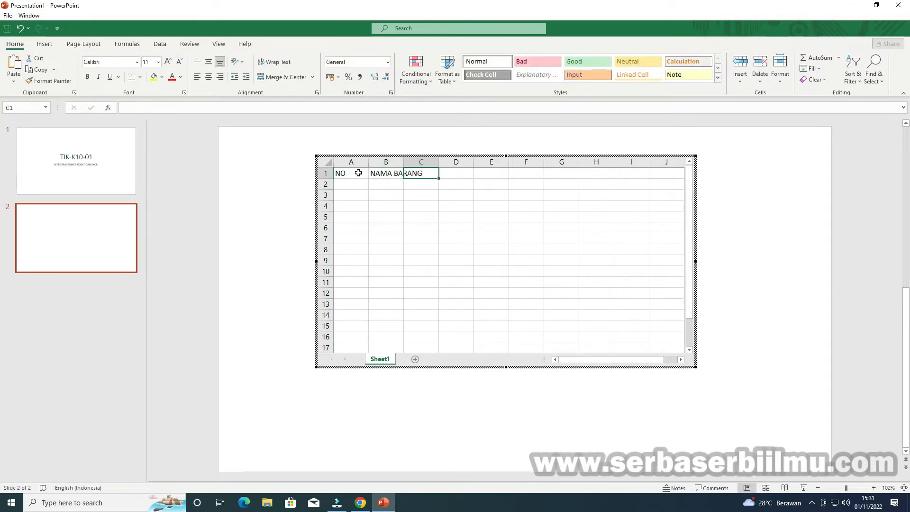
type("HARGA")
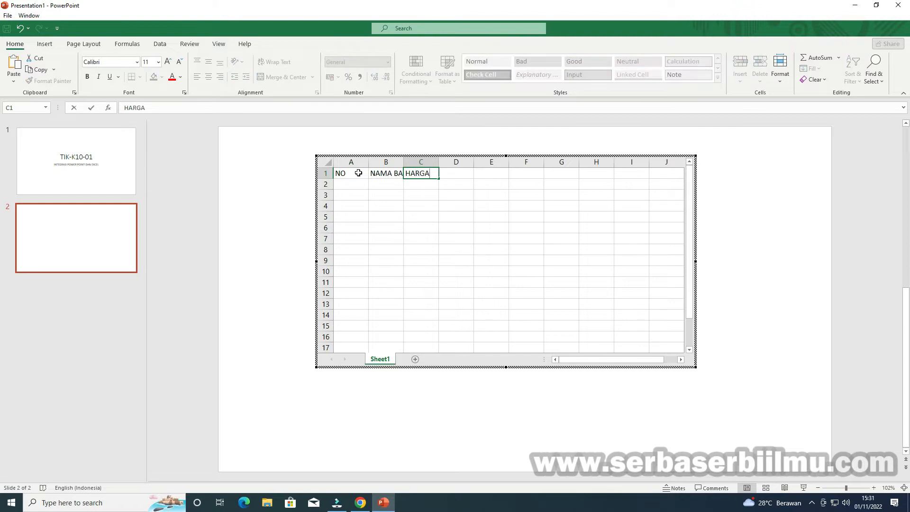
type(" SATUAN")
key("Tab")
type("JUMLAH BELI")
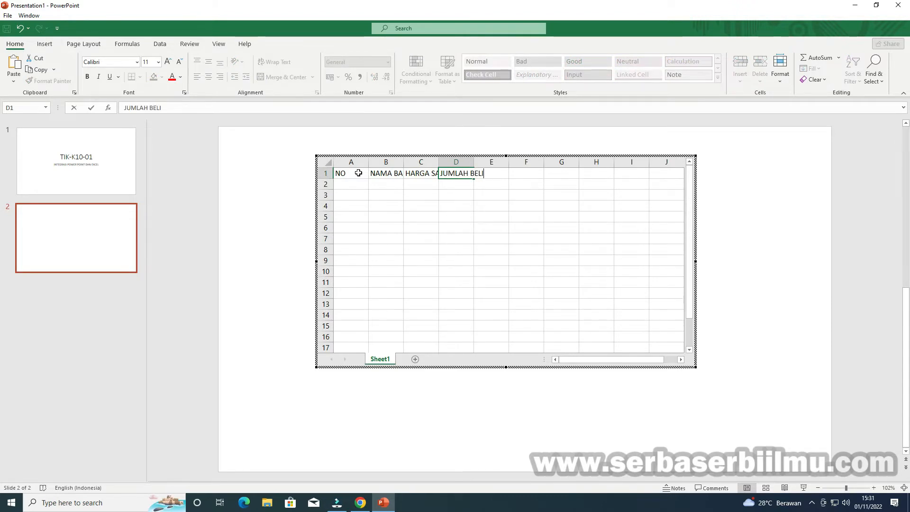
key("Tab")
type("TOTAL")
key("Return")
- Enter the row numbers 1 and 2 under the NO header in A2 and A3
left_click(354, 185)
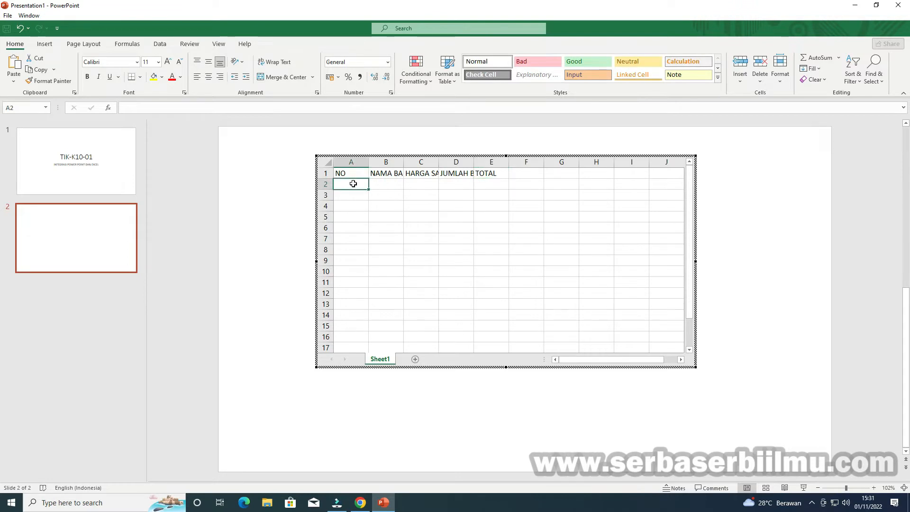
type("1")
key("Return")
type("2")
key("Return")
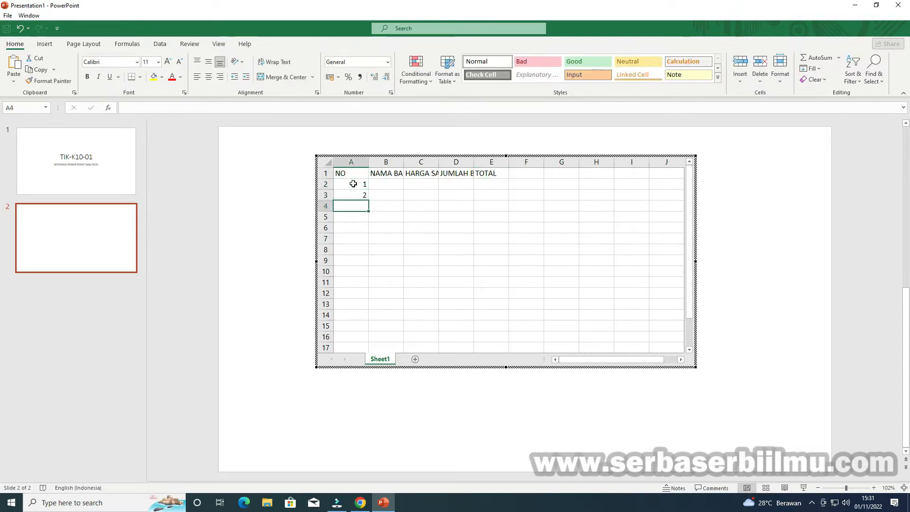
- Extend the number series from A2:A3 down to A6 so the rows are numbered through 5
left_click_drag(353, 183, 365, 193)
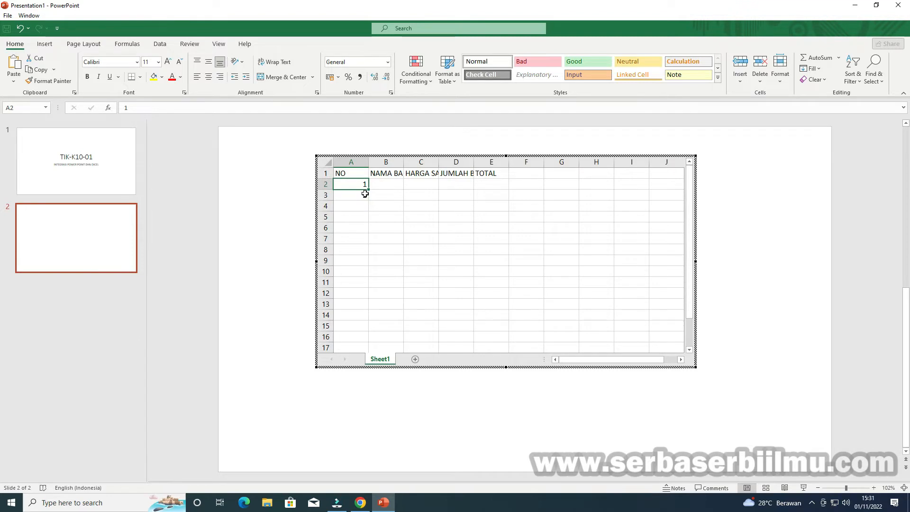
key("ctrl+z")
left_click(354, 185)
left_click(355, 192)
left_click_drag(353, 184, 362, 198)
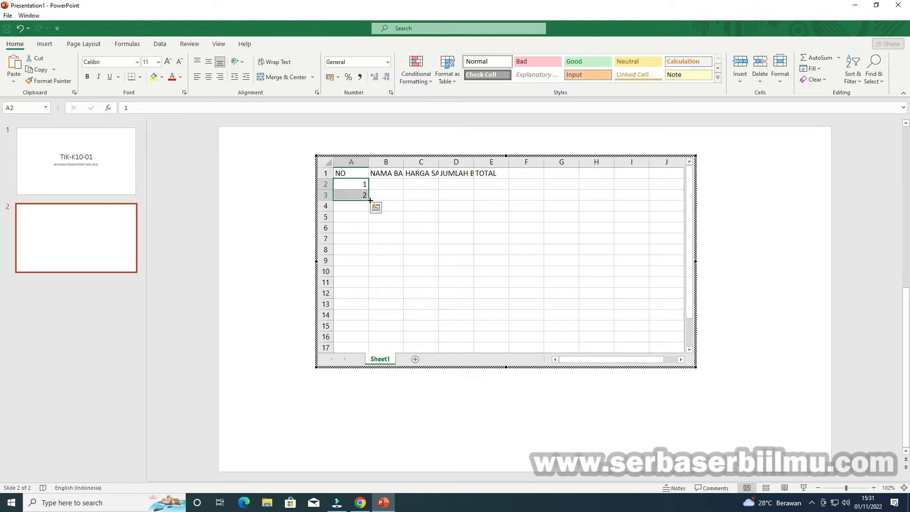
left_click_drag(369, 200, 370, 232)
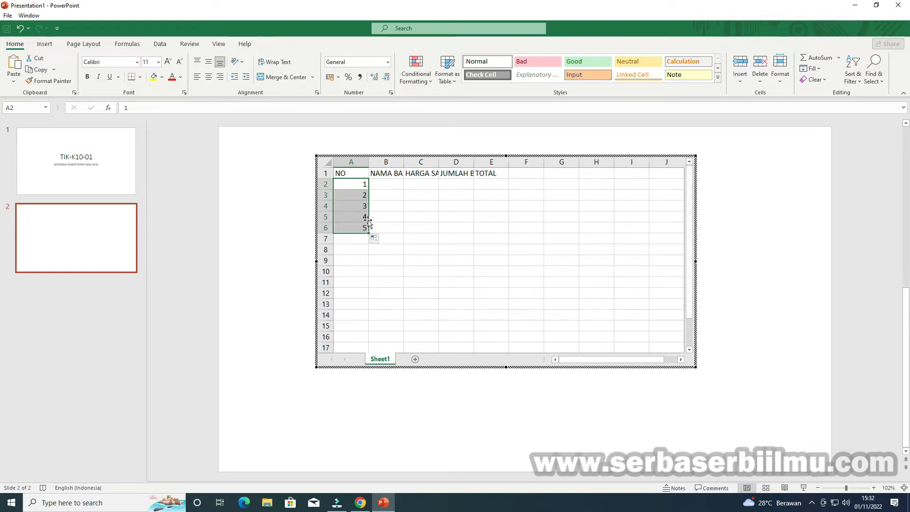
- Enter the item names Beras, Gula, Garam, Cabai and Tahu in B2:B6
left_click(382, 187)
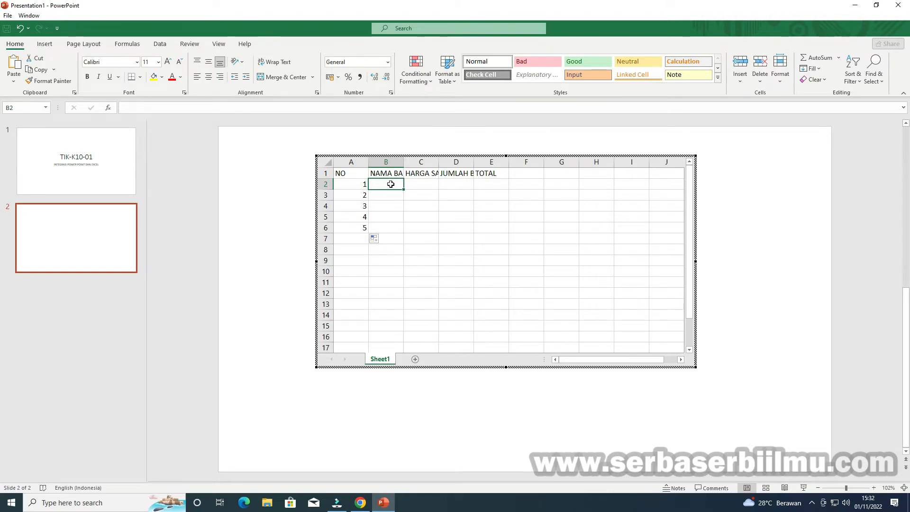
type("Beras")
key("Return")
type("Gu")
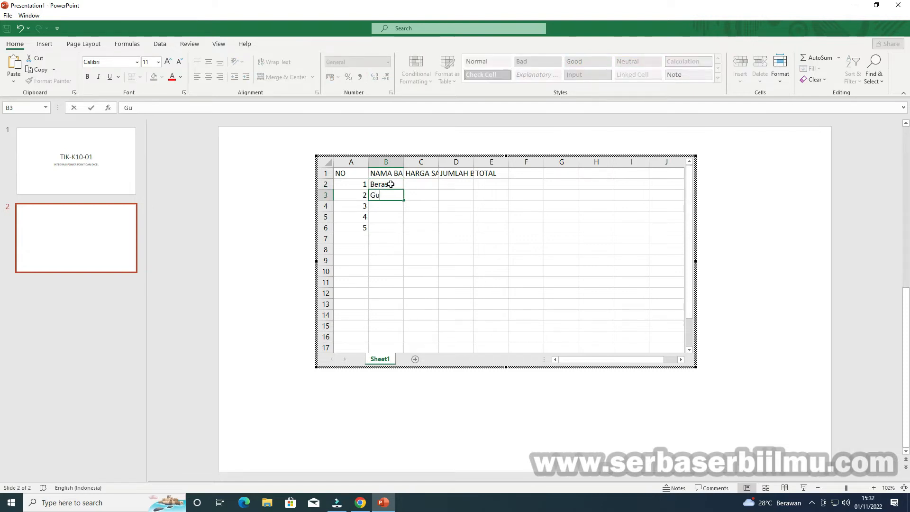
type("rala")
key("Return")
type("Garam")
key("Return")
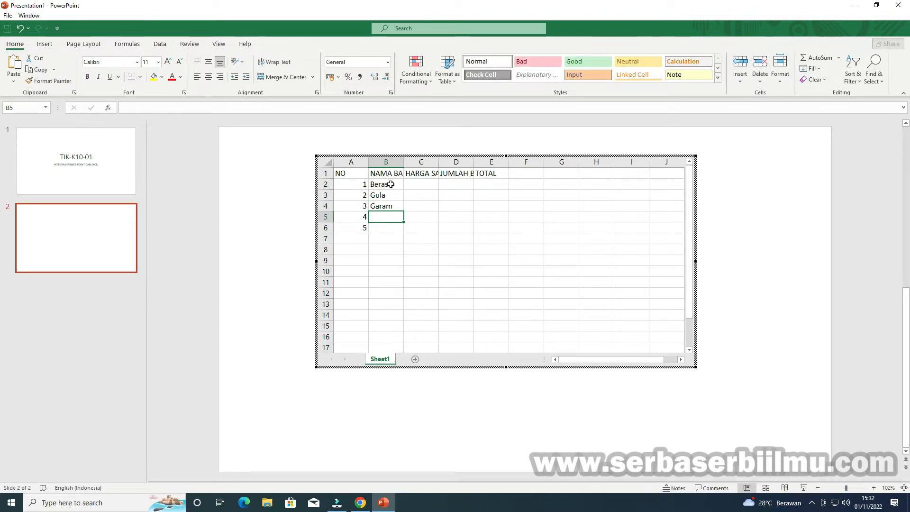
type("Cabai")
key("Return")
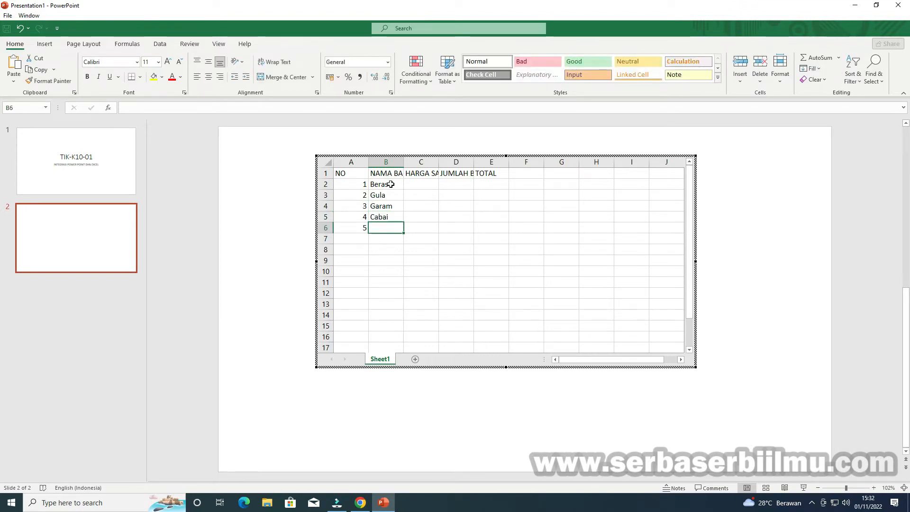
type("Tahu")
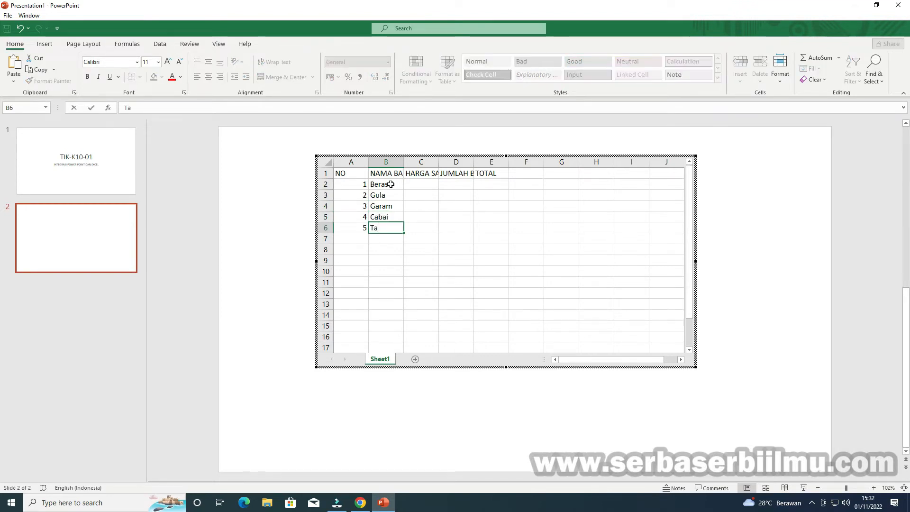
- Enter the unit prices 11000, 13000, 5000, 5000 and 2000 in C2:C6
left_click(415, 185)
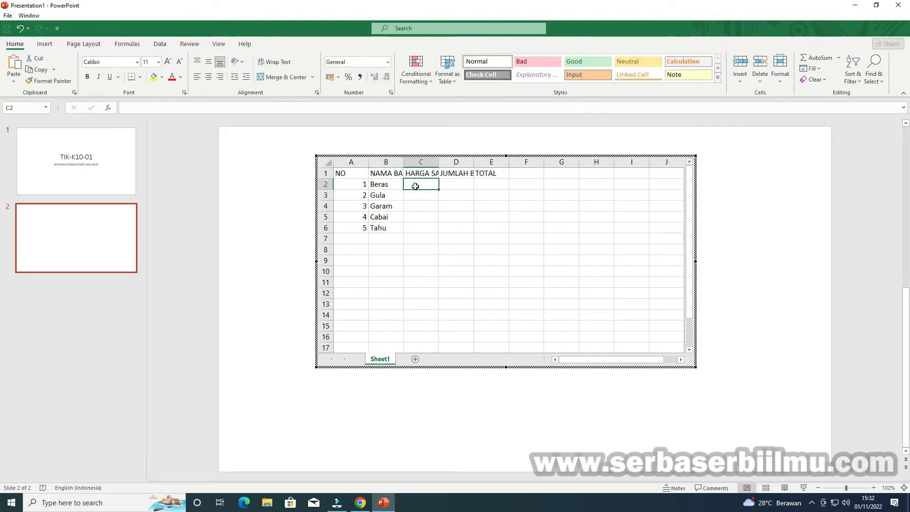
type("11000")
key("Return")
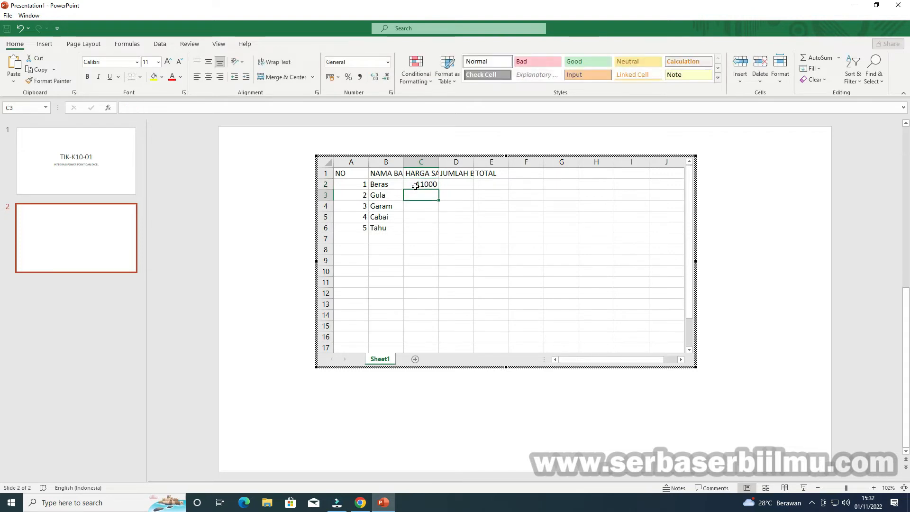
type("13000")
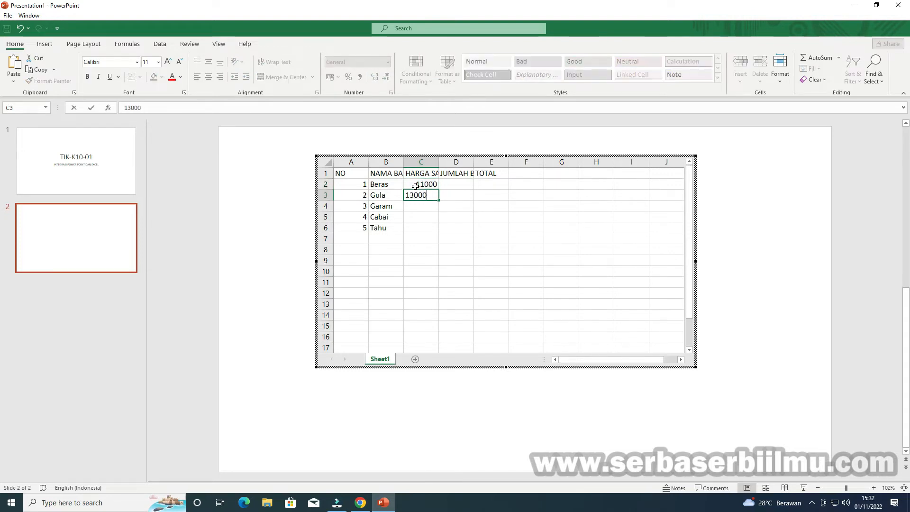
key("Return")
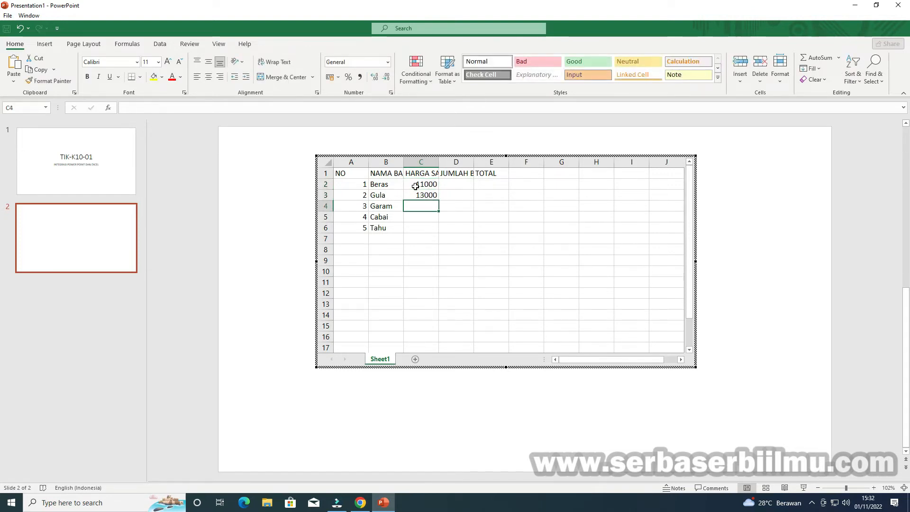
type("5000")
key("Return")
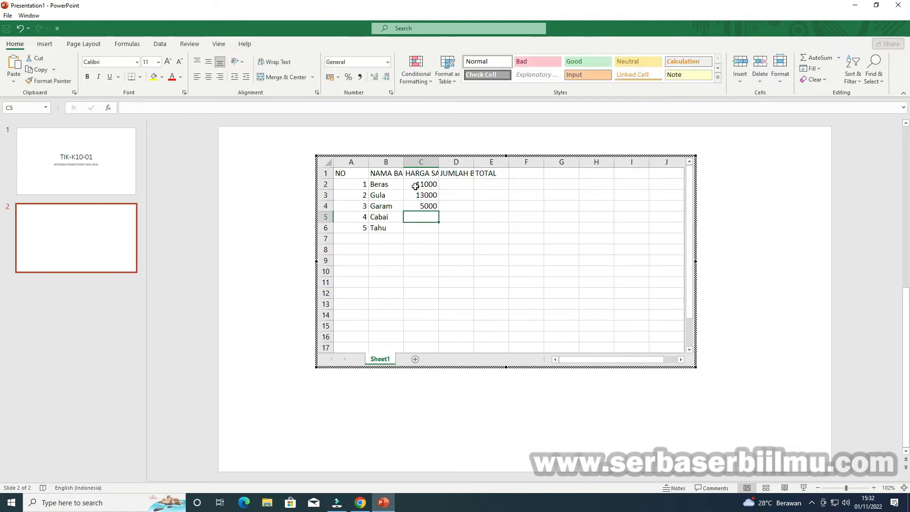
type("5000")
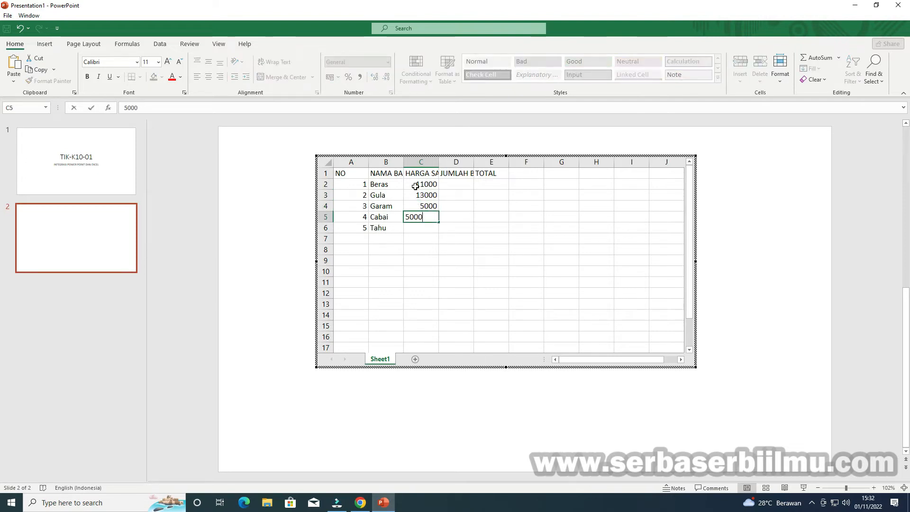
key("Return")
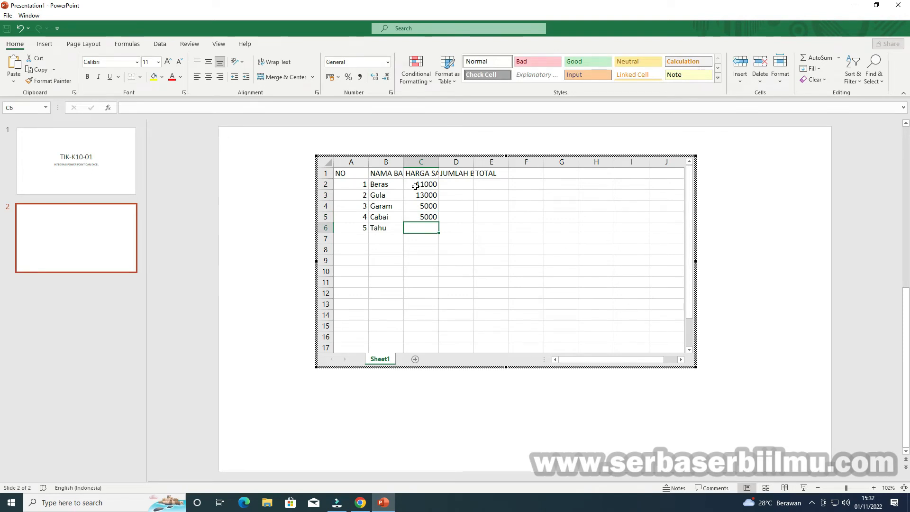
type("2000")
key("Return")
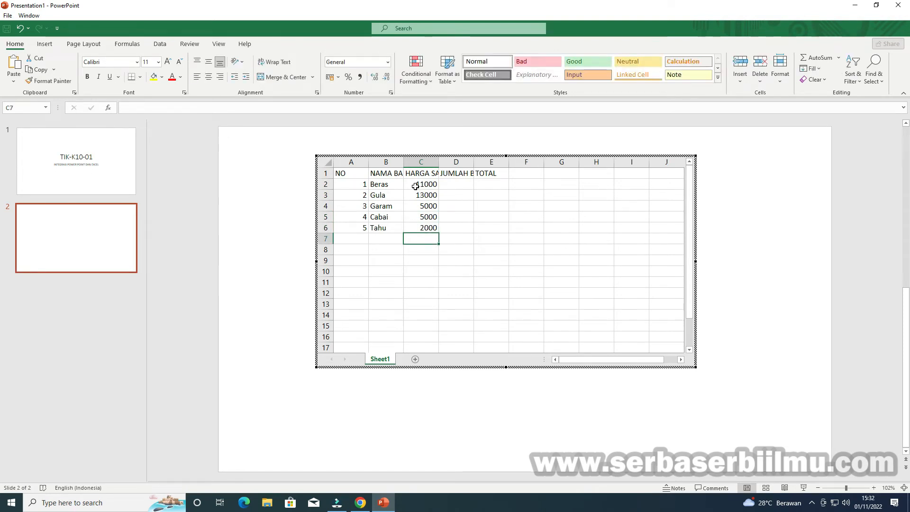
left_click(450, 186)
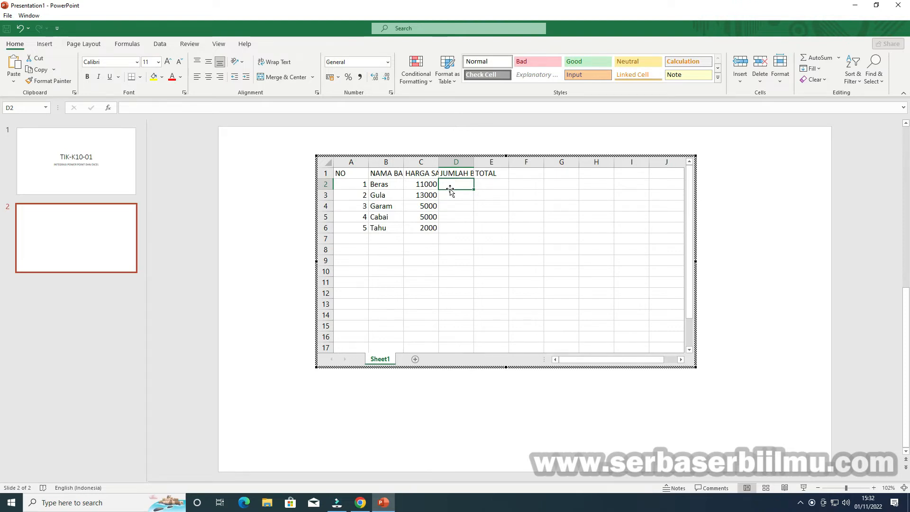
type("=")
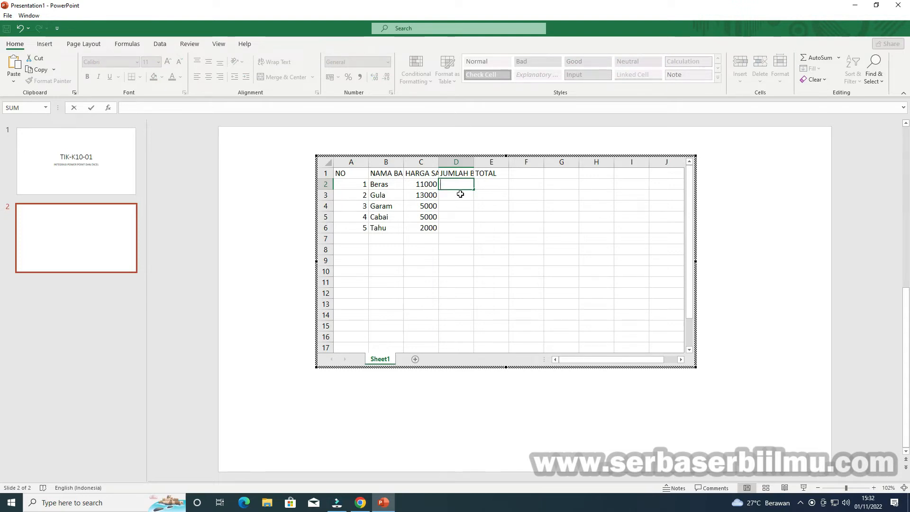
key("Escape")
left_click(462, 219)
left_click(456, 174)
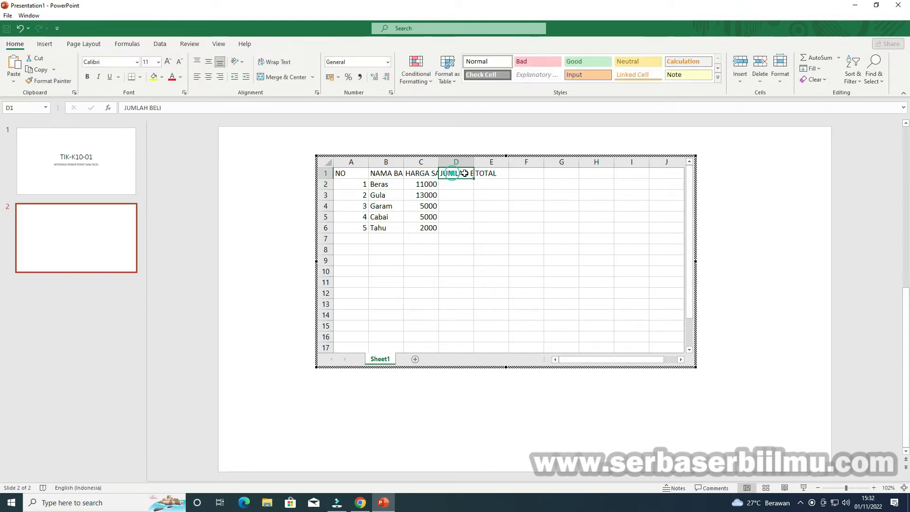
- Enter the purchase quantities 5, 10, 6, 7 and 3 in D2:D6
left_click(463, 184)
type("5")
key("Return")
type("10")
key("Return")
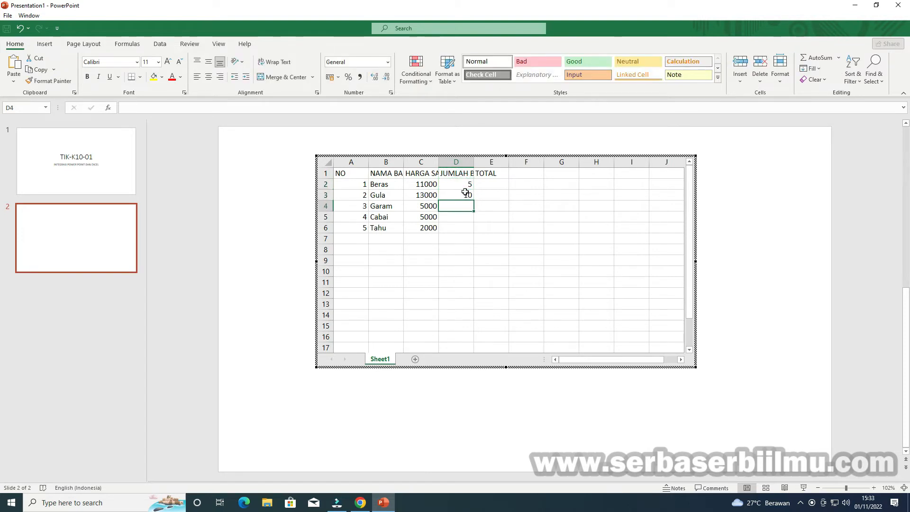
type("6")
key("Return")
type("7")
key("Return")
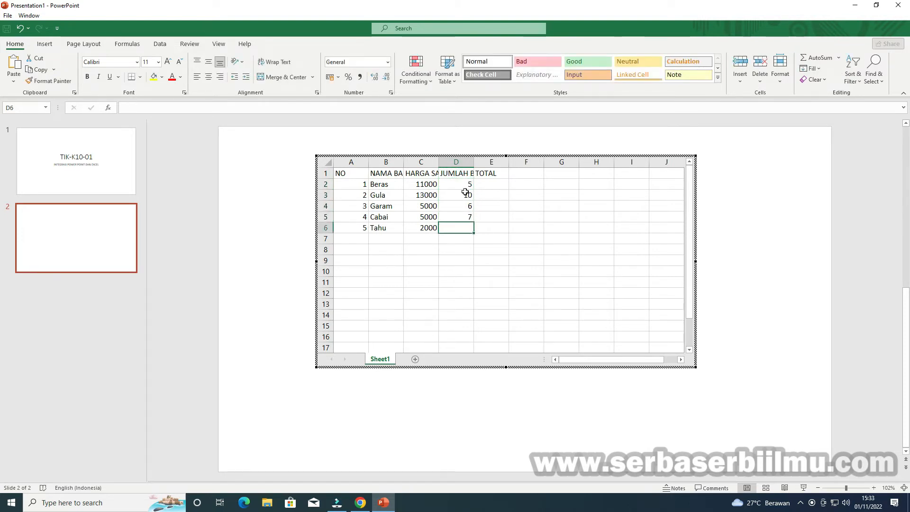
type("3")
key("Return")
- Calculate the total for Beras in E2 with the formula =C2*D2
key("Right")
key("Up")
key("Up")
key("Up")
key("Up")
key("Up")
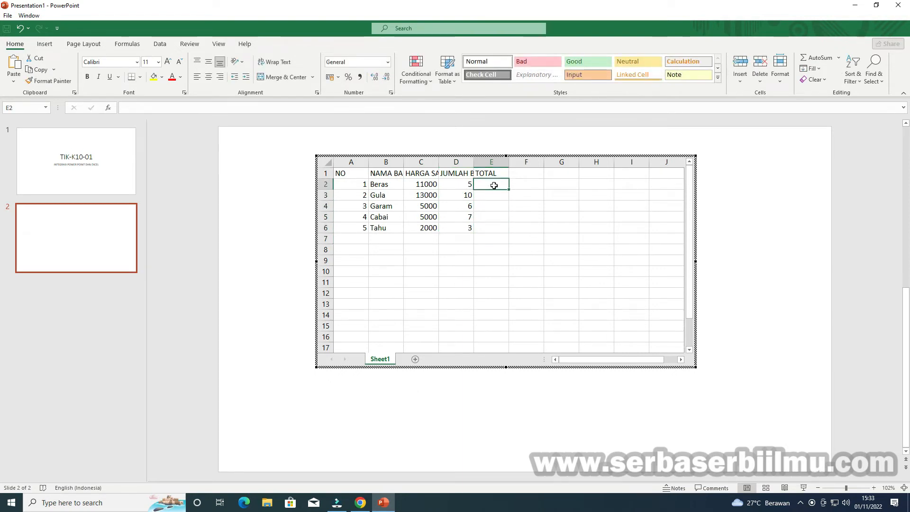
type("=")
left_click(424, 184)
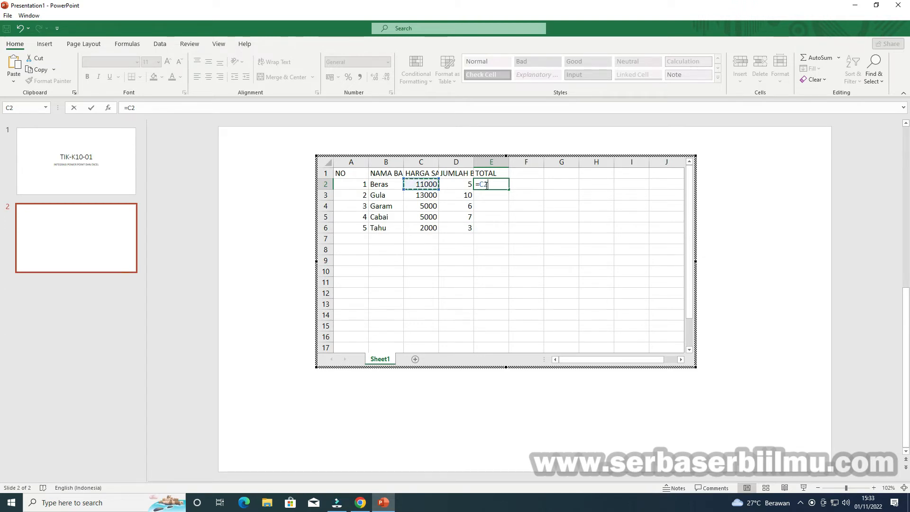
type("*")
left_click(461, 184)
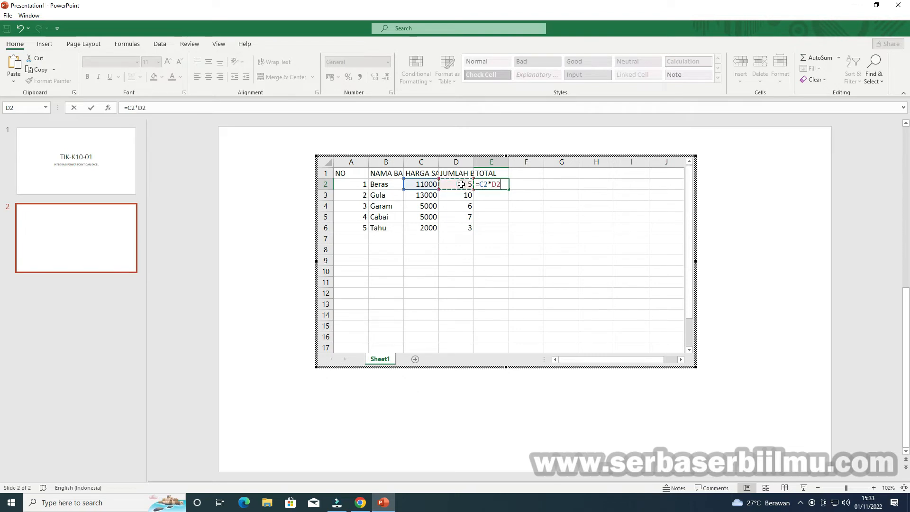
key("Return")
- Fill the total formula from E2 down to E6 for the remaining items
left_click(499, 184)
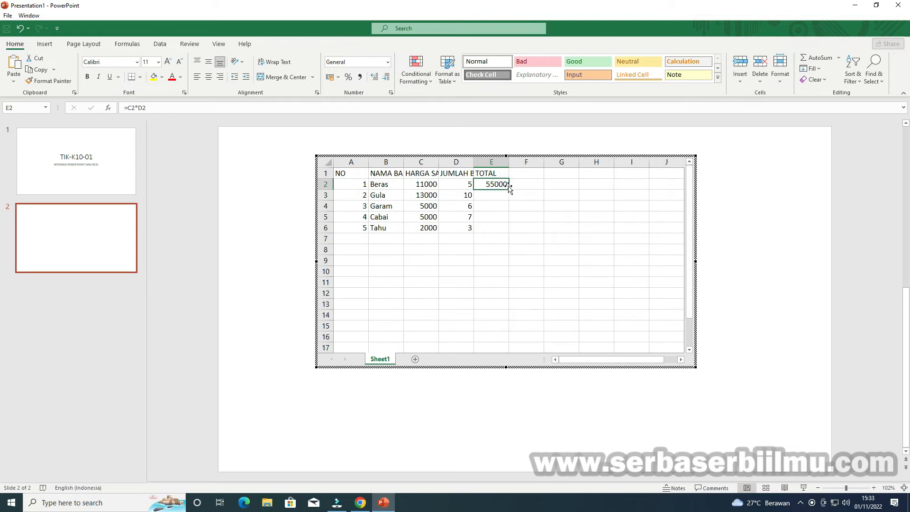
left_click(511, 189)
left_click(503, 186)
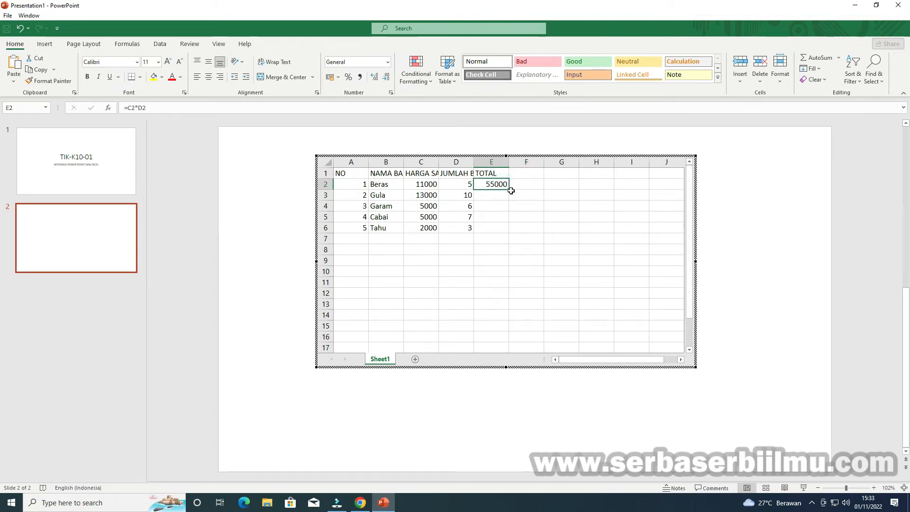
left_click_drag(509, 190, 508, 232)
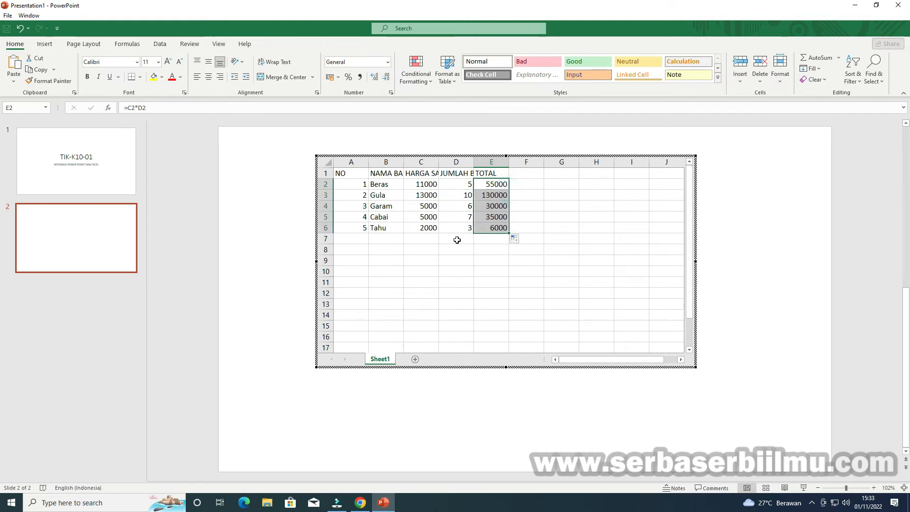
left_click(355, 176)
left_click(354, 175)
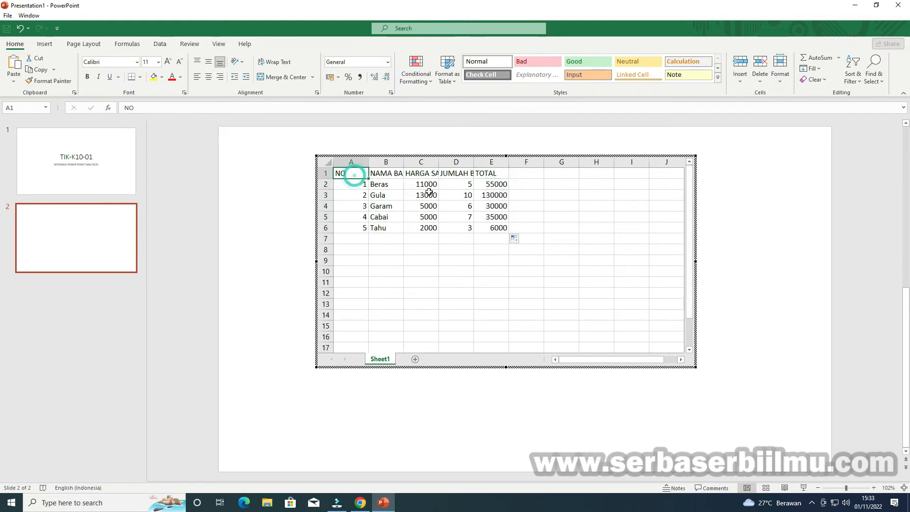
left_click_drag(411, 186, 509, 235)
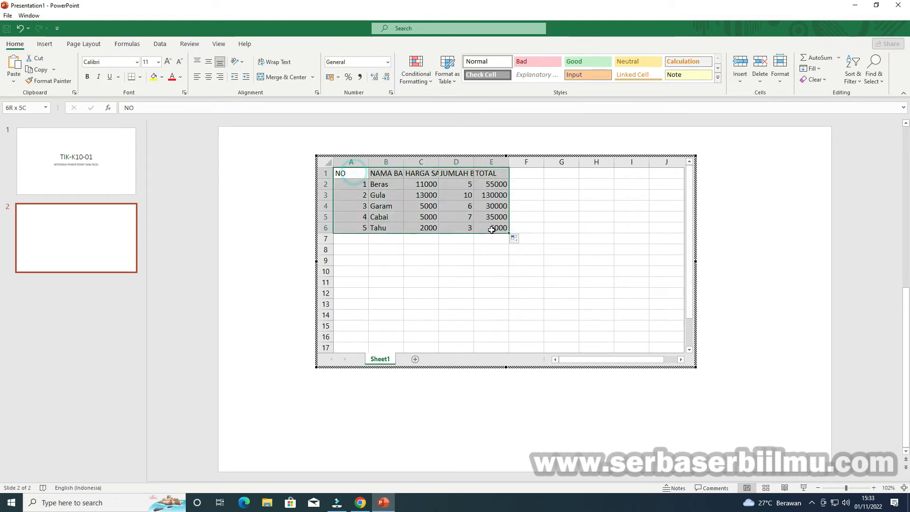
left_click(448, 242)
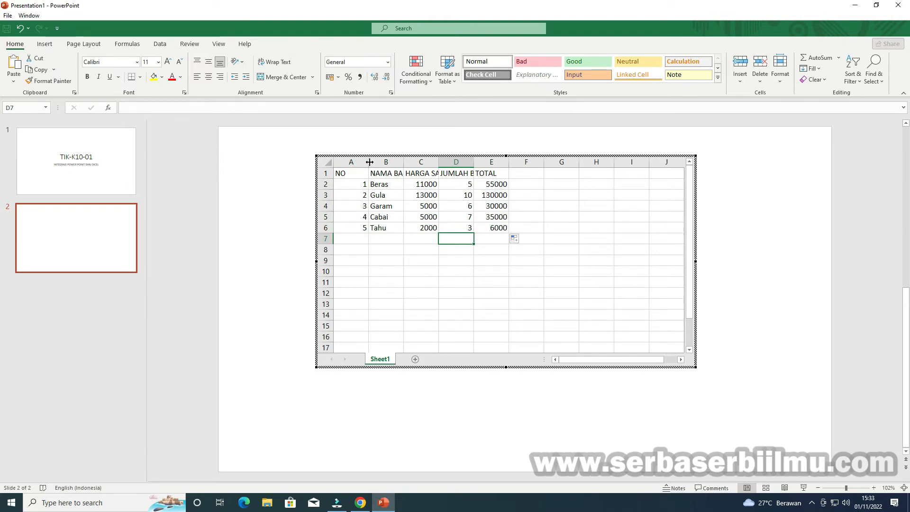
- Narrow column A to fit its contents and autofit the widths of columns B through E
mouse_move(369, 162)
left_mouse_down()
mouse_move(348, 162)
mouse_move(380, 162)
left_mouse_up()
double_click(380, 162)
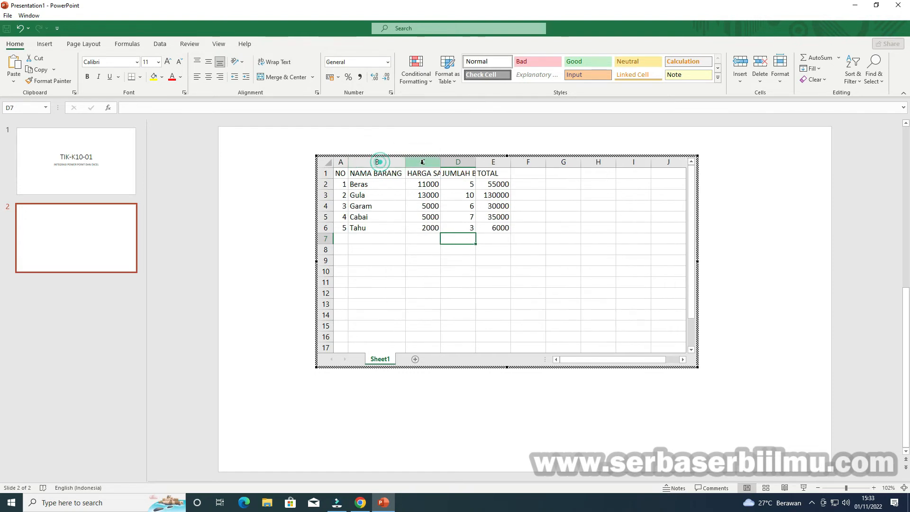
double_click(440, 162)
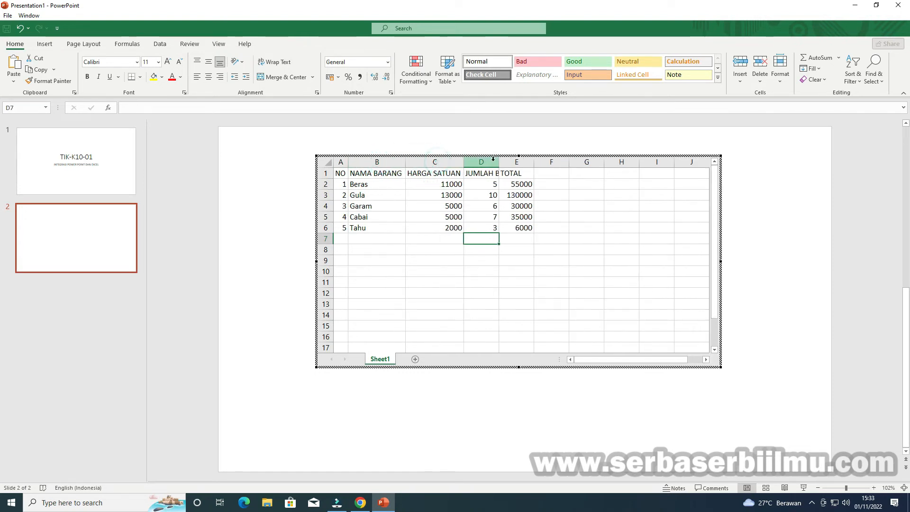
double_click(499, 162)
double_click(545, 161)
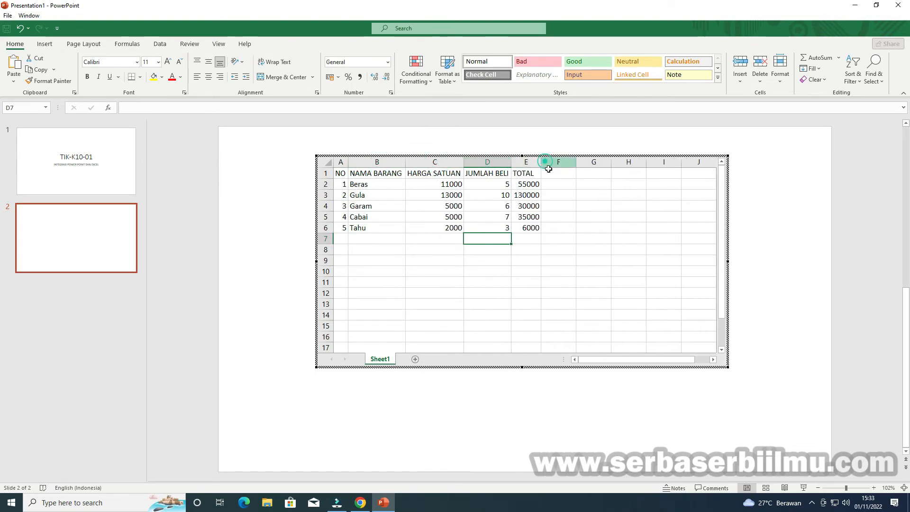
- Shrink the embedded worksheet's frame to show only the table range A1:E6, and return to the slide
left_click(359, 241)
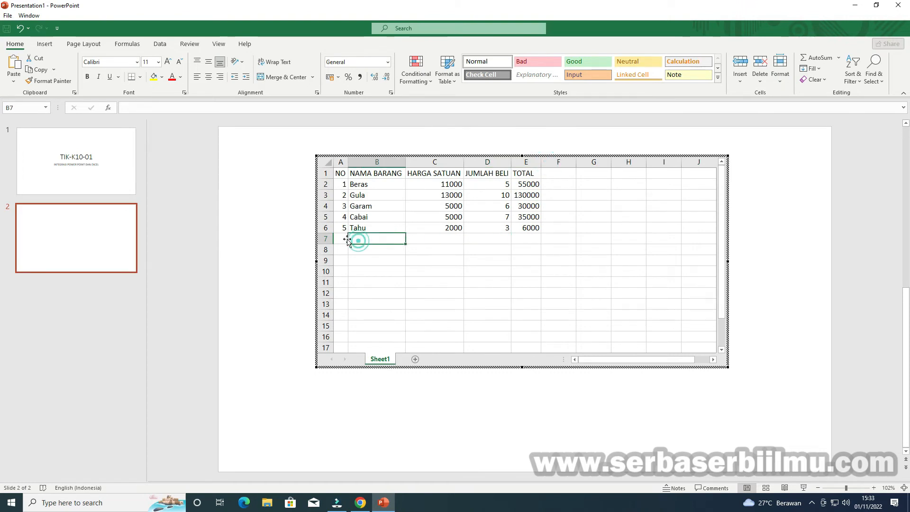
left_click(592, 282)
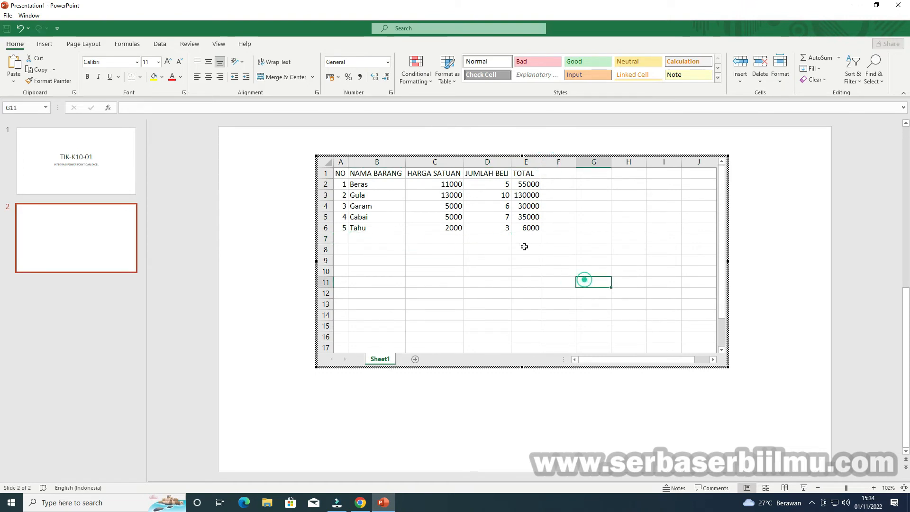
left_click_drag(729, 366, 568, 258)
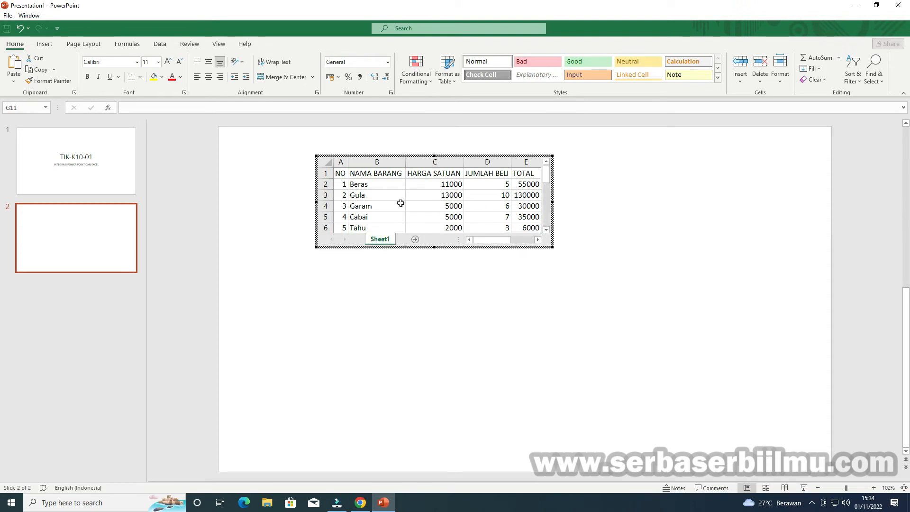
left_click(369, 228)
left_click(517, 228)
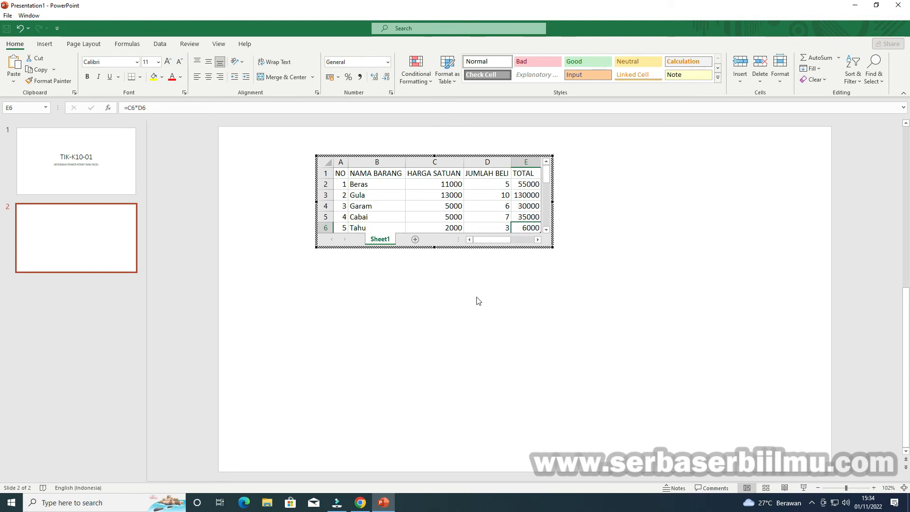
left_click(684, 228)
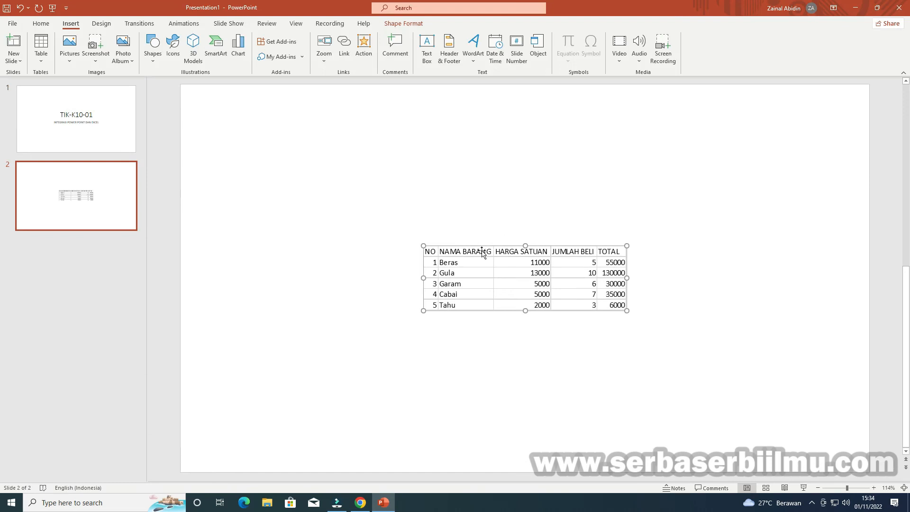
- Enlarge the embedded table on the slide to about 19 cm wide and 6 cm high
left_click_drag(425, 251, 340, 188)
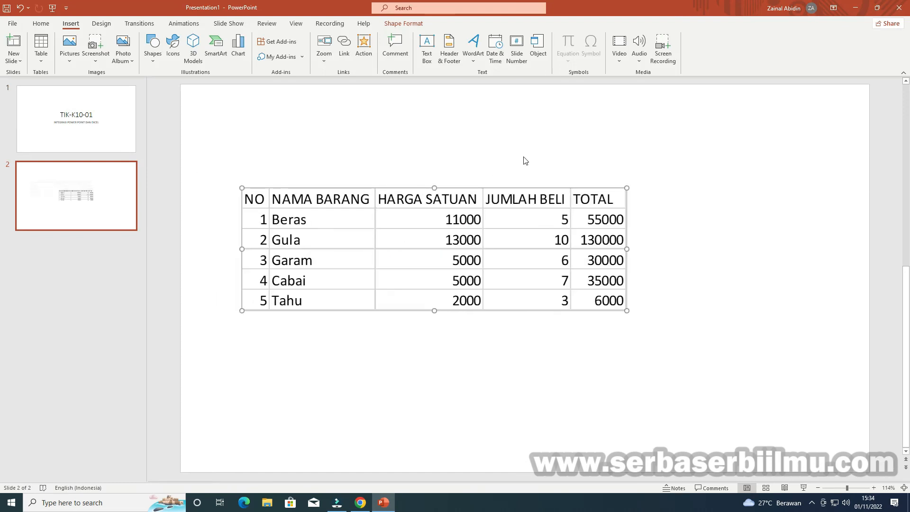
left_click(449, 209)
double_click(448, 208)
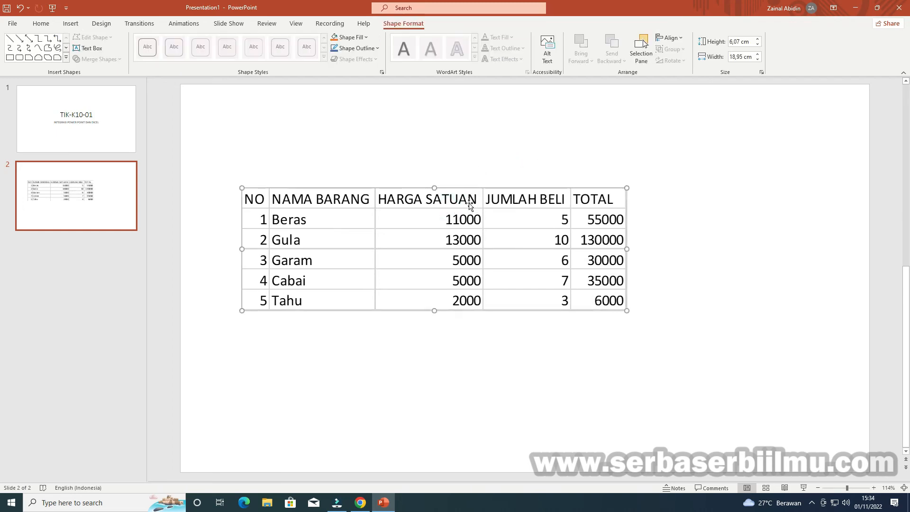
- Reopen the embedded worksheet for editing, then return to the slide and deselect the table
double_click(469, 204)
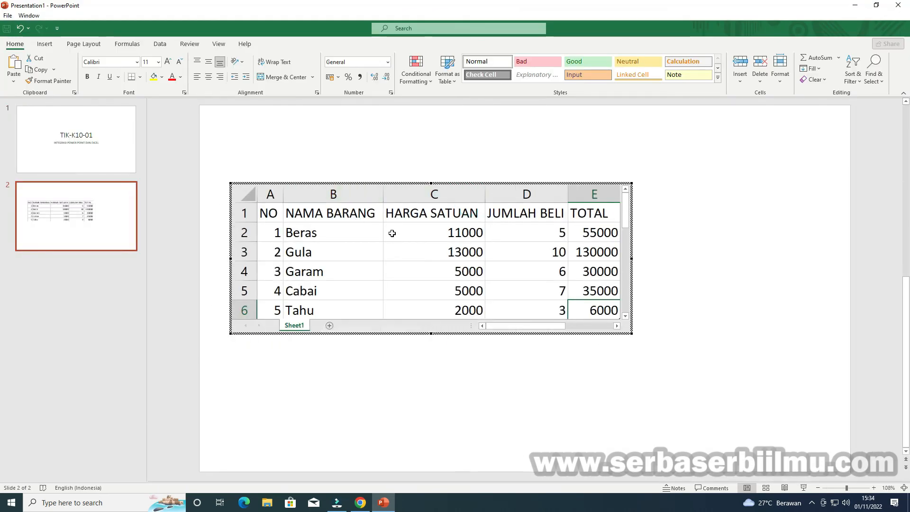
left_click(433, 190)
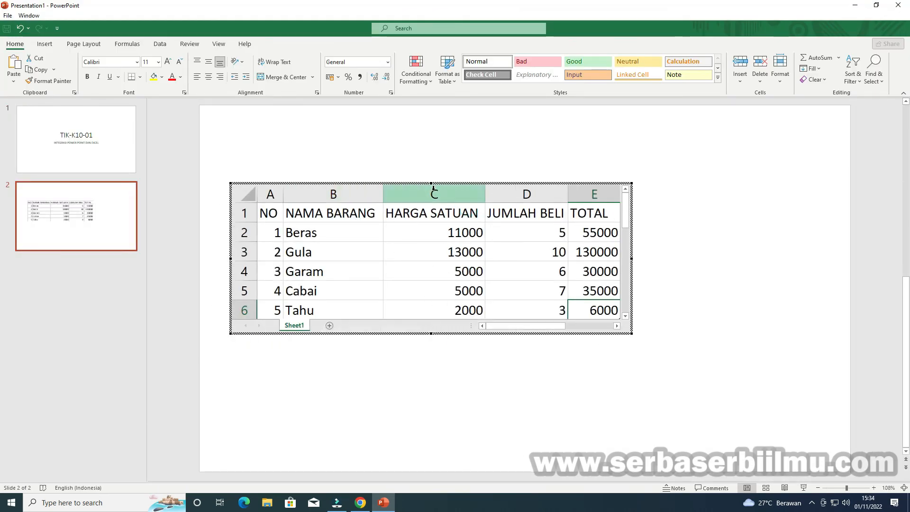
left_click(682, 175)
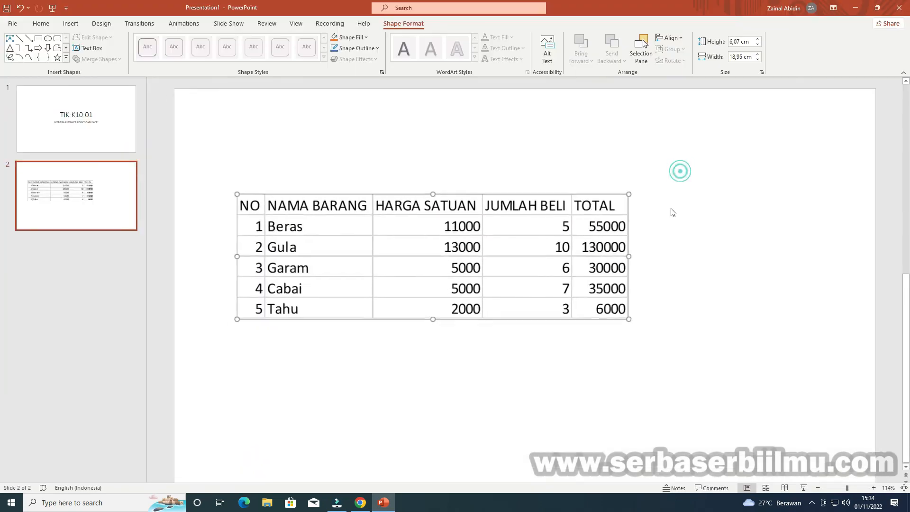
left_click(507, 154)
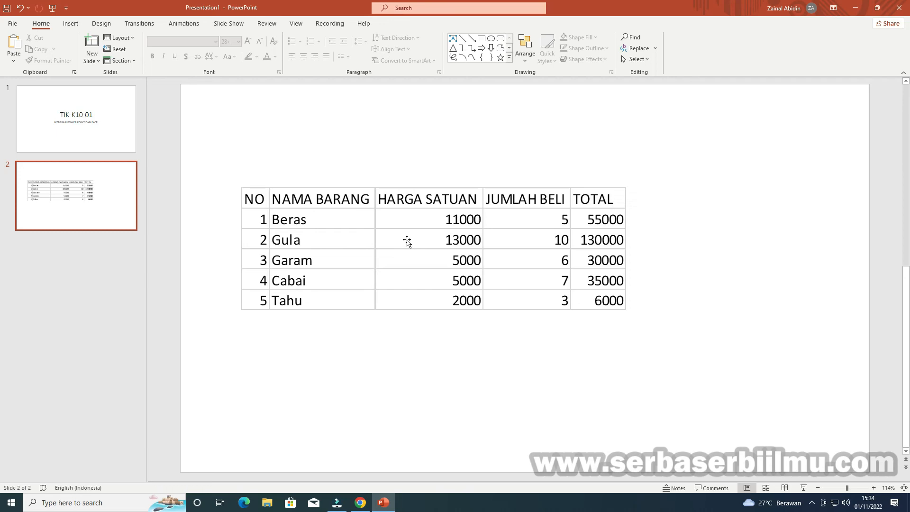
left_click(366, 164)
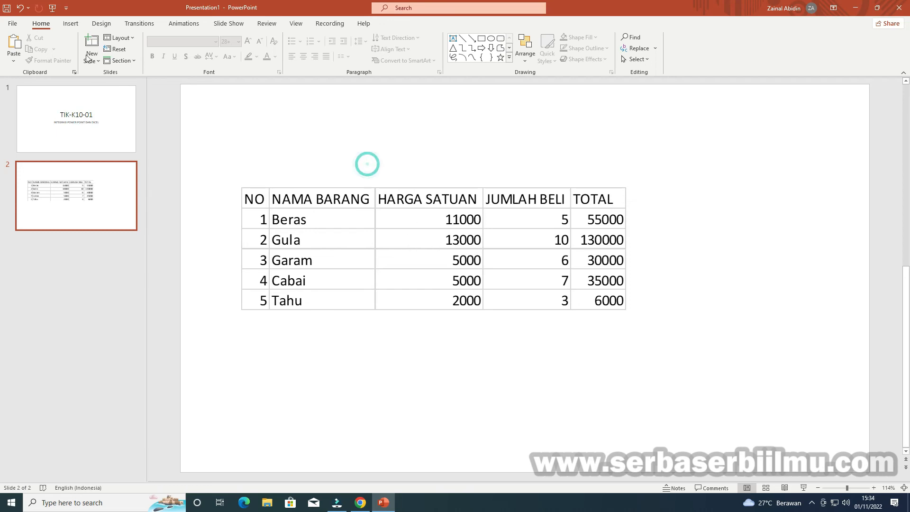
- Start saving the presentation to this computer and open the X 1 class folder on drive Data (D:)
left_click(7, 9)
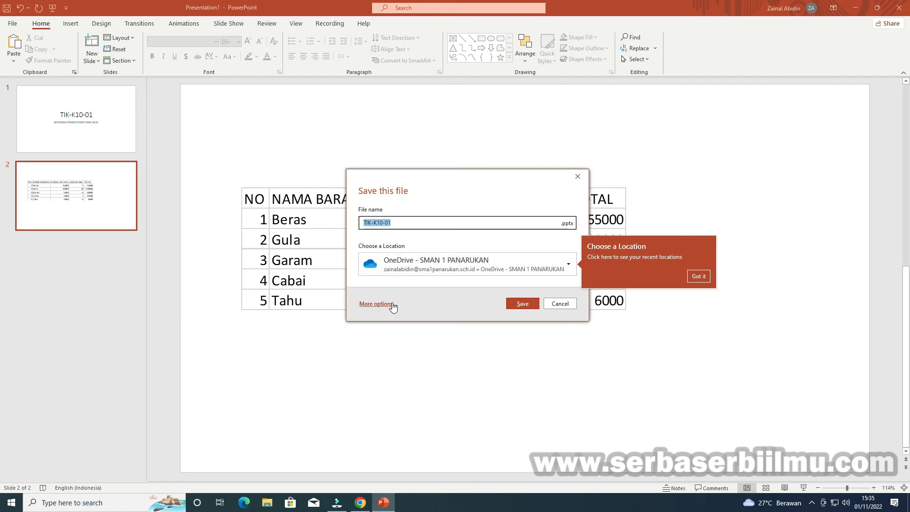
left_click(577, 177)
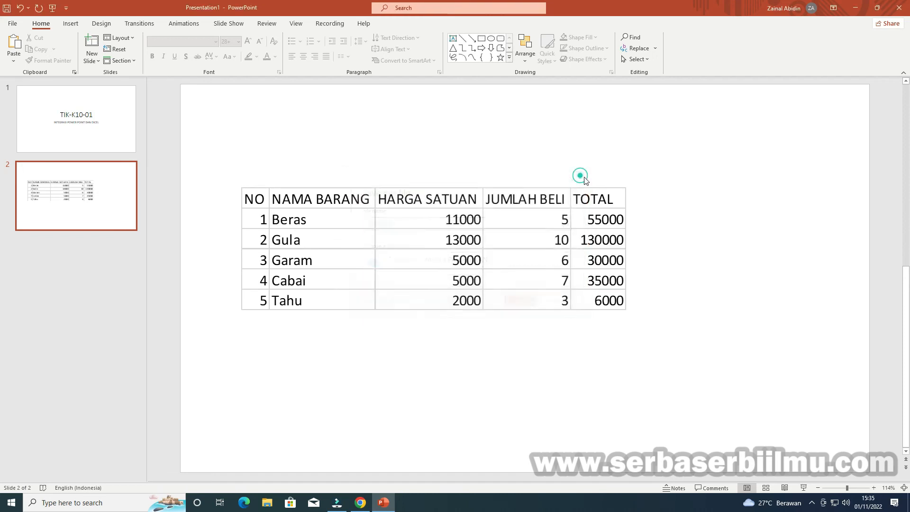
left_click(18, 25)
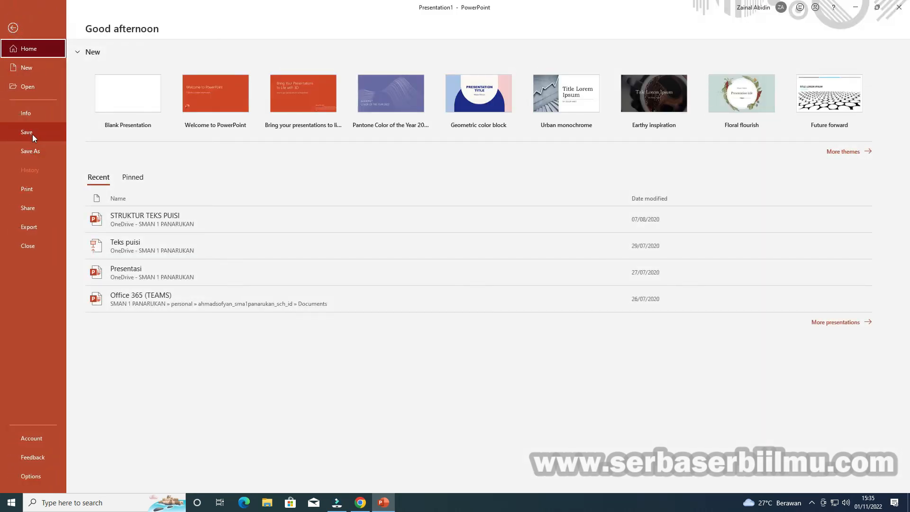
left_click(32, 135)
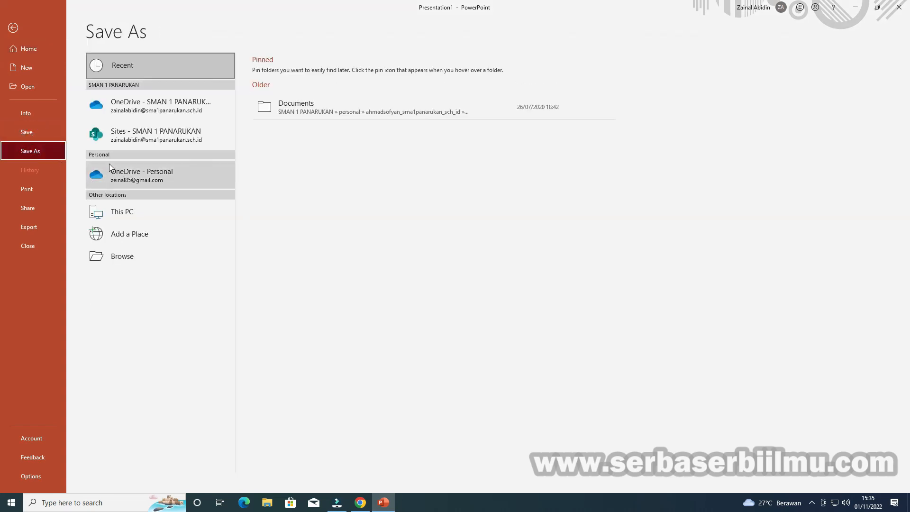
left_click(119, 258)
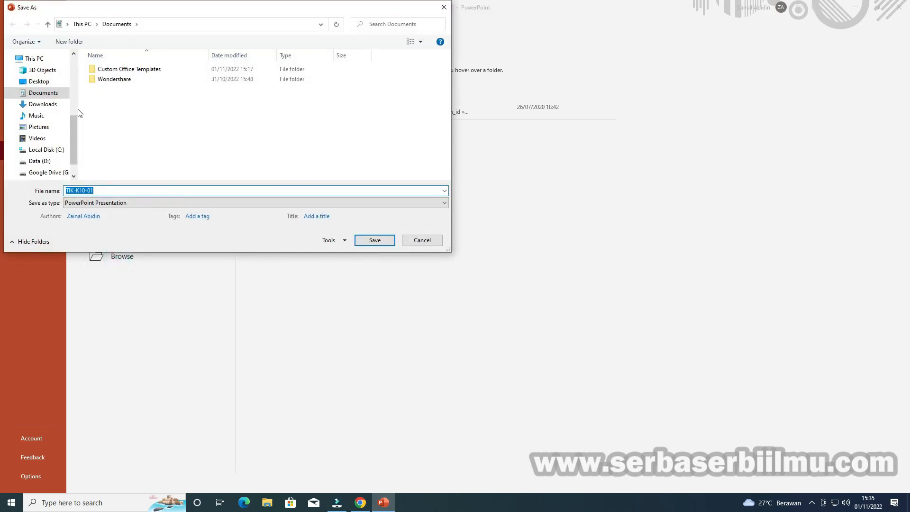
left_click(40, 161)
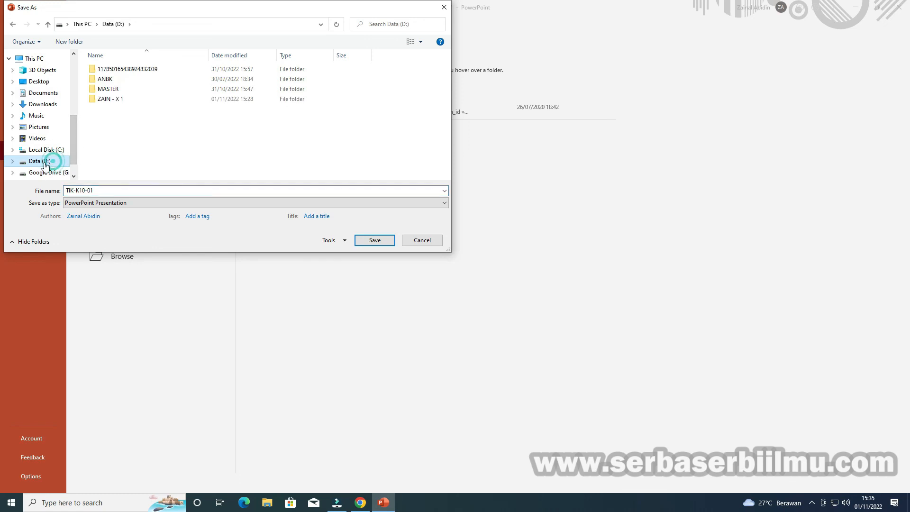
left_click(126, 100)
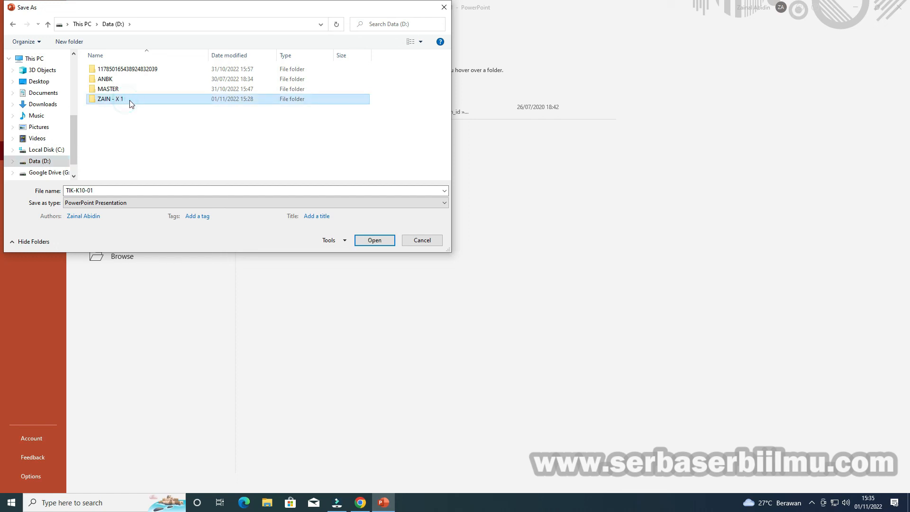
left_click(364, 239)
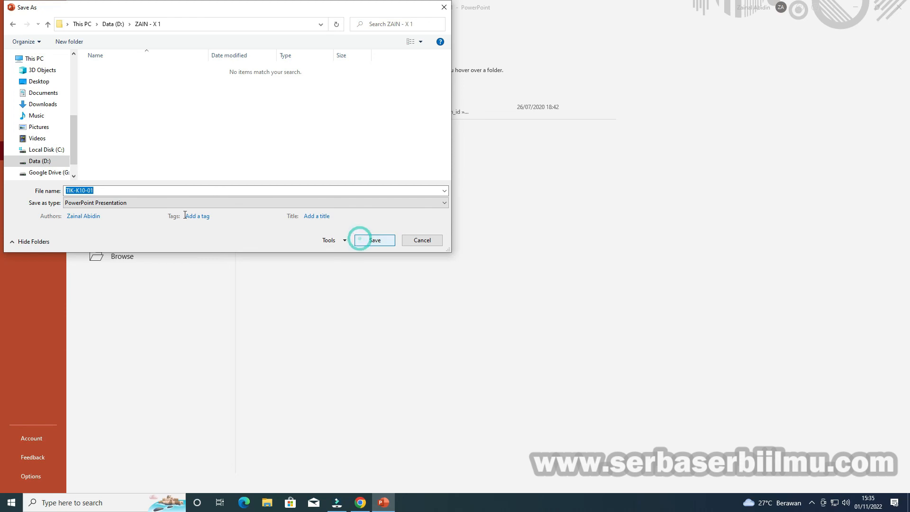
- Save the presentation under the file name "TIK-K10-01 PowerPoint dan Excel"
left_click(95, 191)
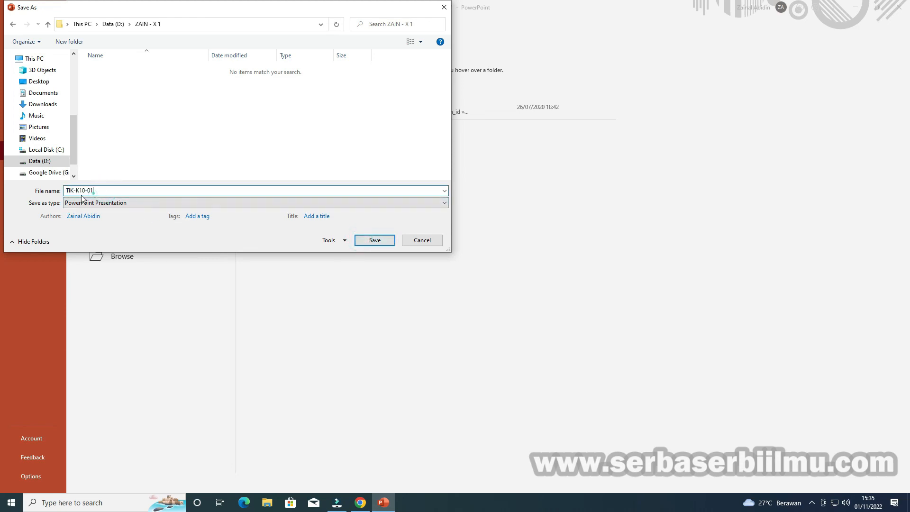
left_click(101, 190)
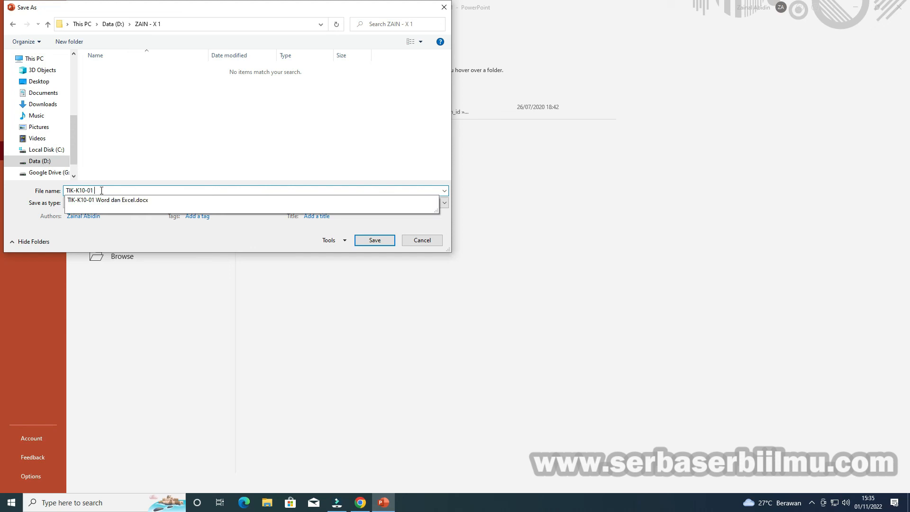
type("PowerPoint dan Excel")
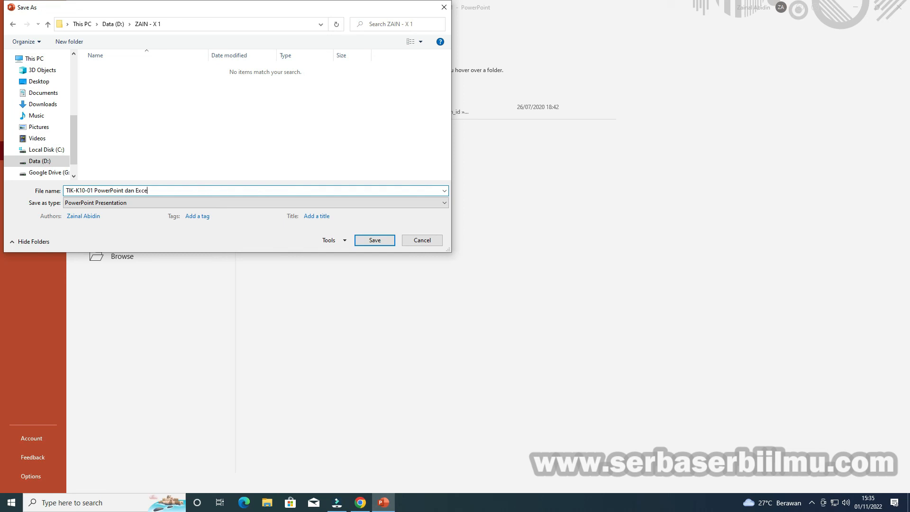
left_click(365, 240)
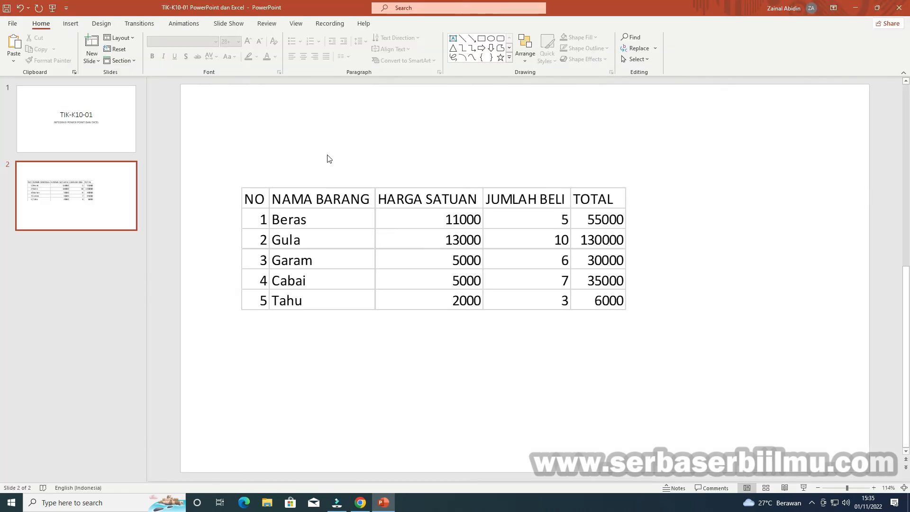